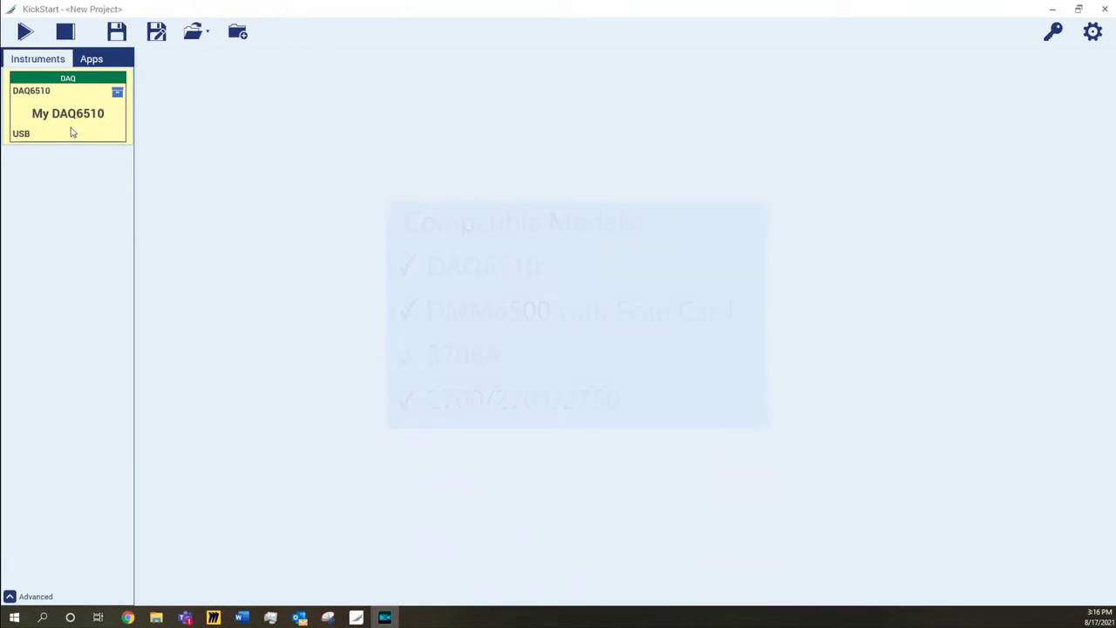
Step: Place the DAQ6510 on the workspace and launch a Data Logger app for it
drag(71, 132, 563, 275)
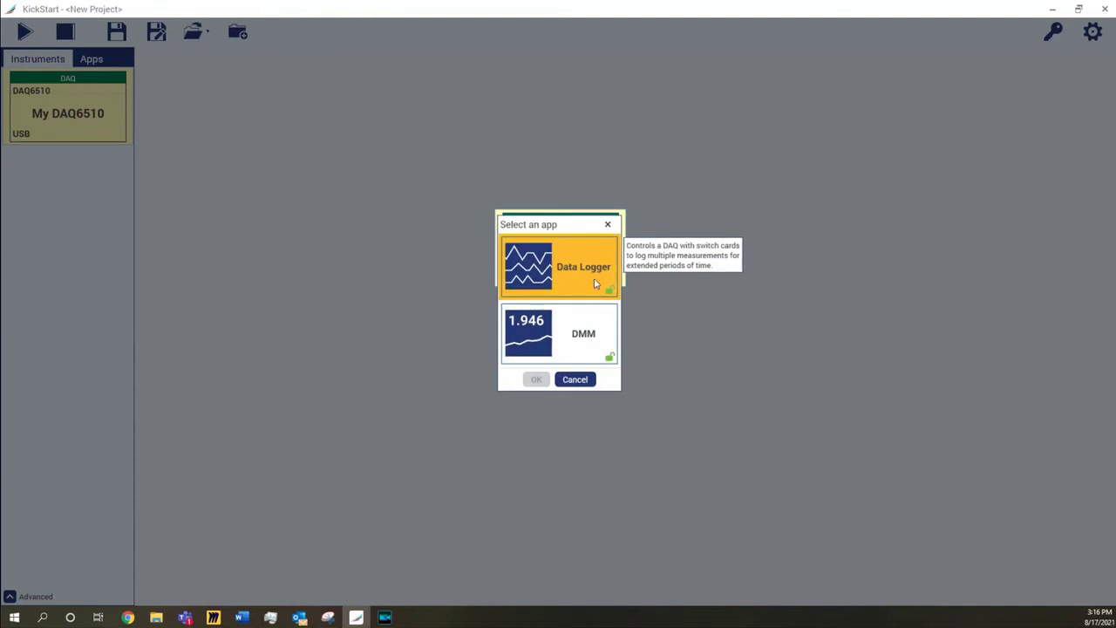
double_click(596, 283)
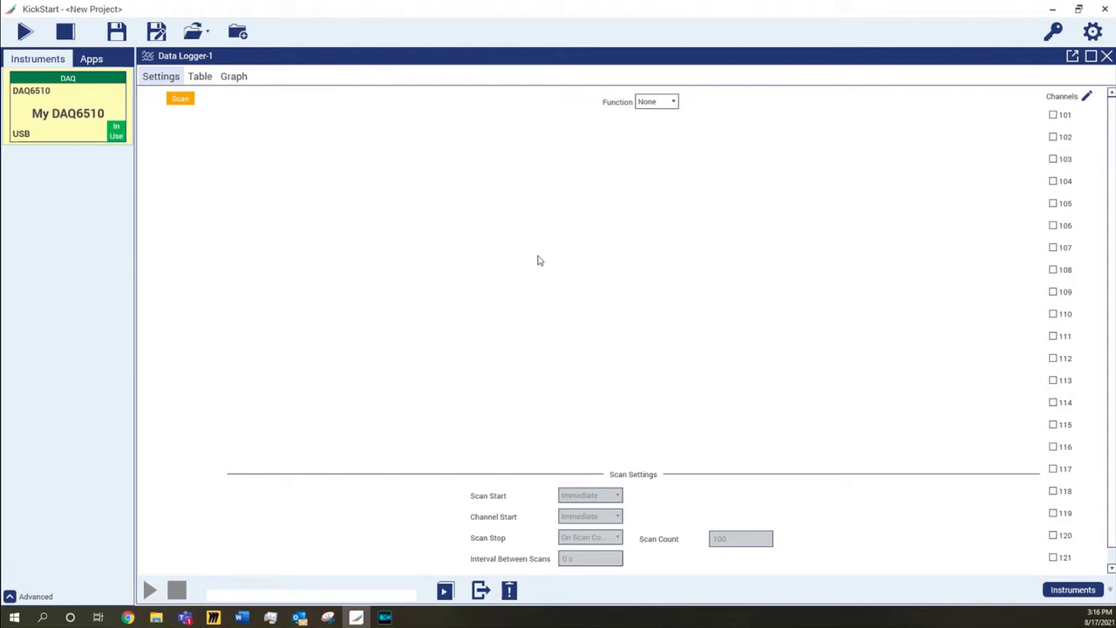
Step: Check channels 101, 103, 108, 109 and 110 in the Channels list
click(1054, 115)
click(1053, 159)
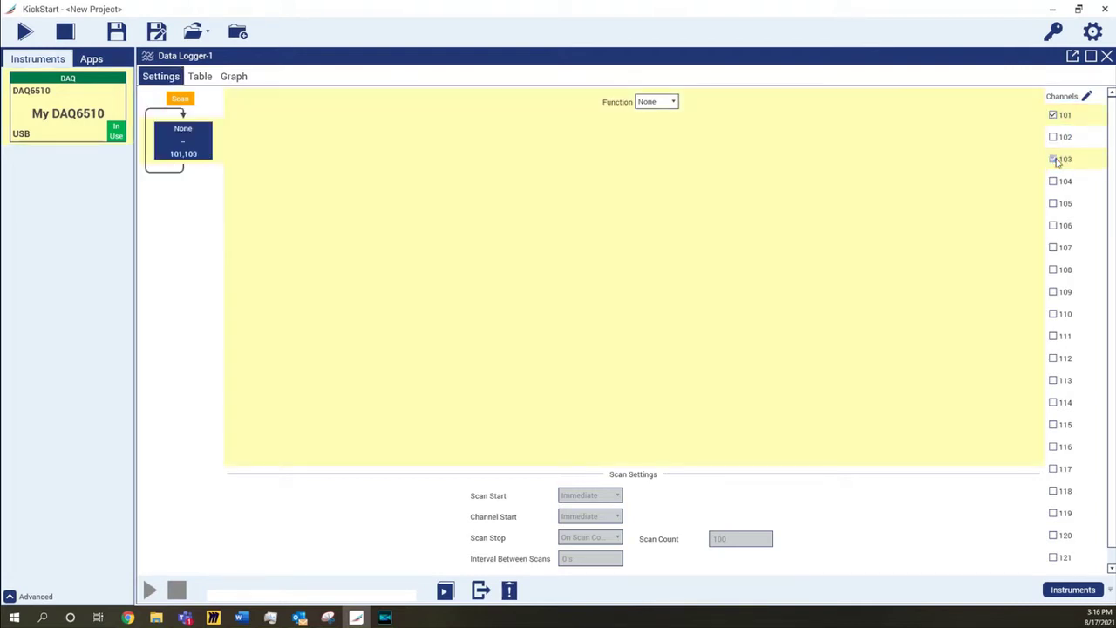
click(1054, 270)
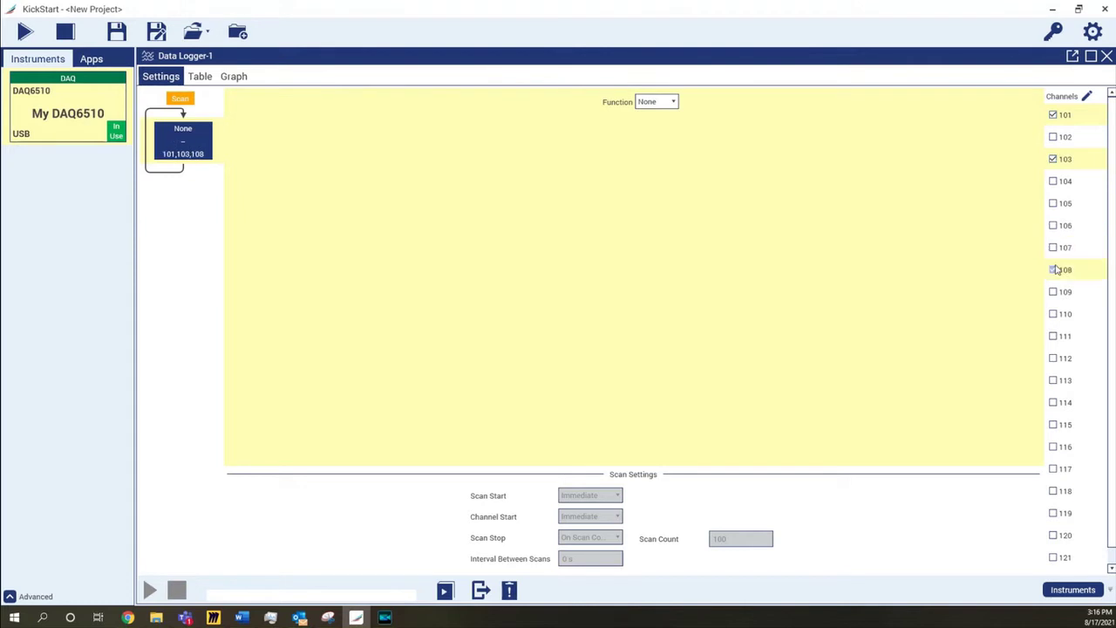
shift+click(1053, 314)
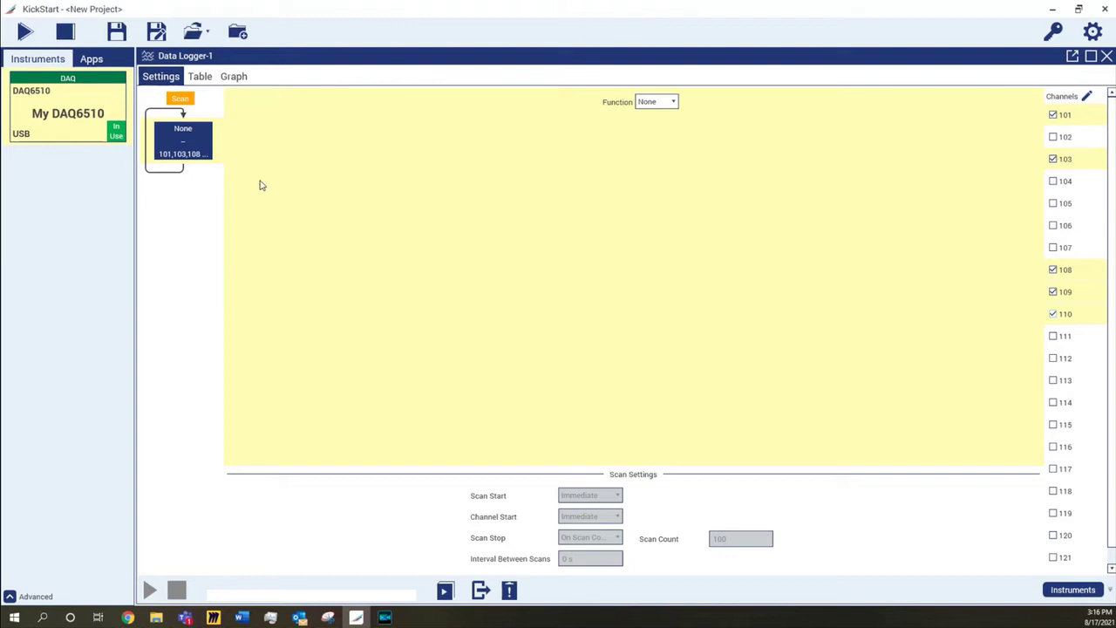
Step: Set the channel group's function to DC Voltage with the range left on Auto
click(676, 102)
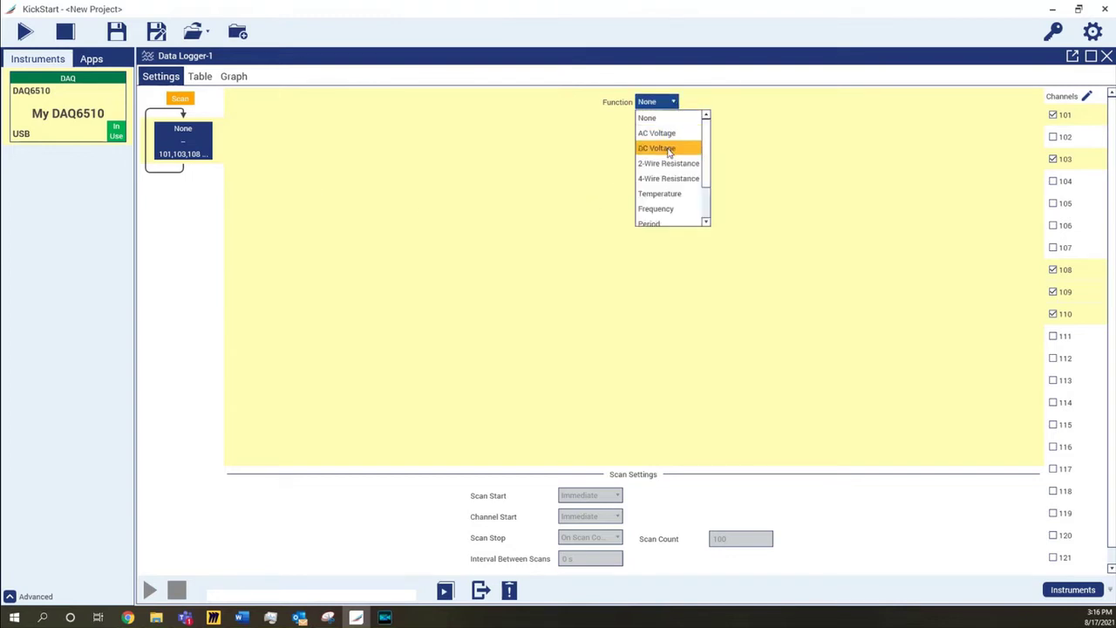
click(670, 150)
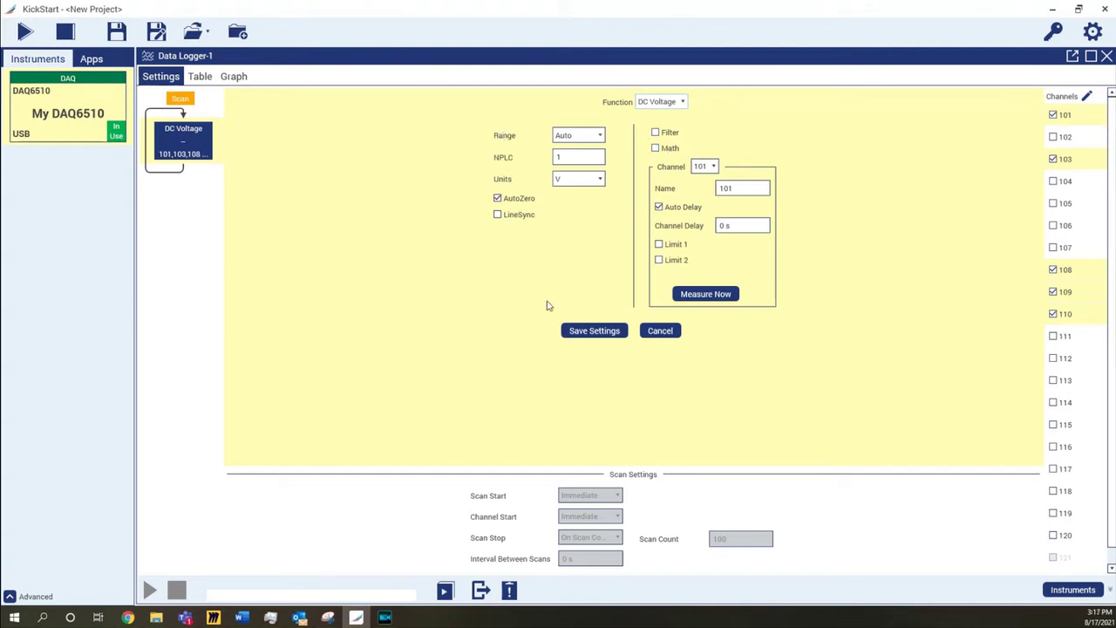
click(591, 136)
click(591, 151)
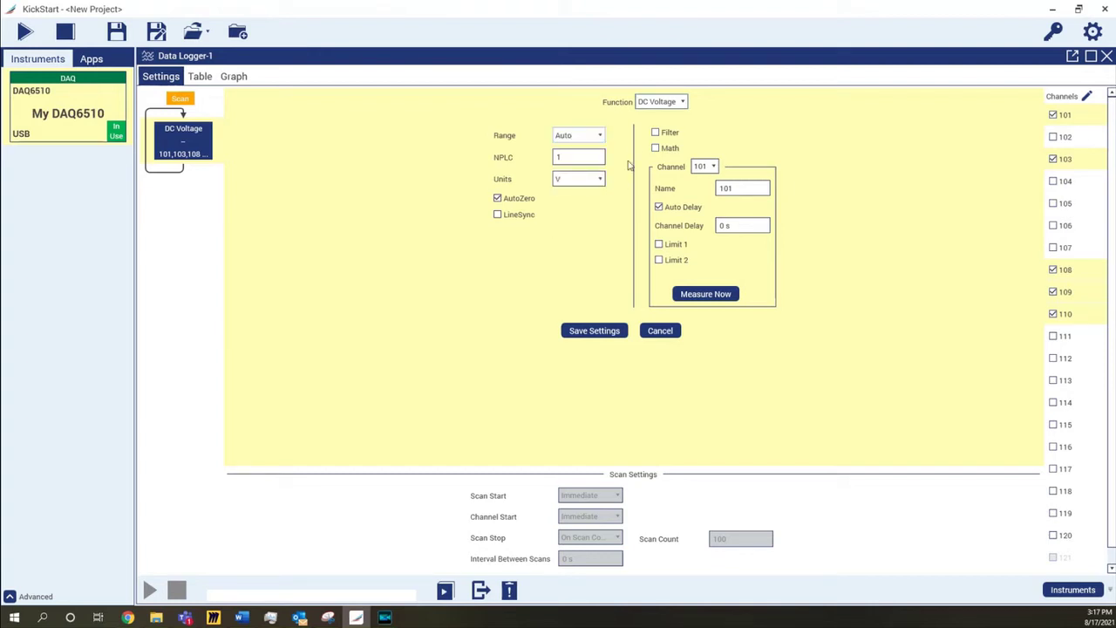
Step: Rename channel 101 to pin5 and take a test reading of 987.2394685 mV
double_click(731, 190)
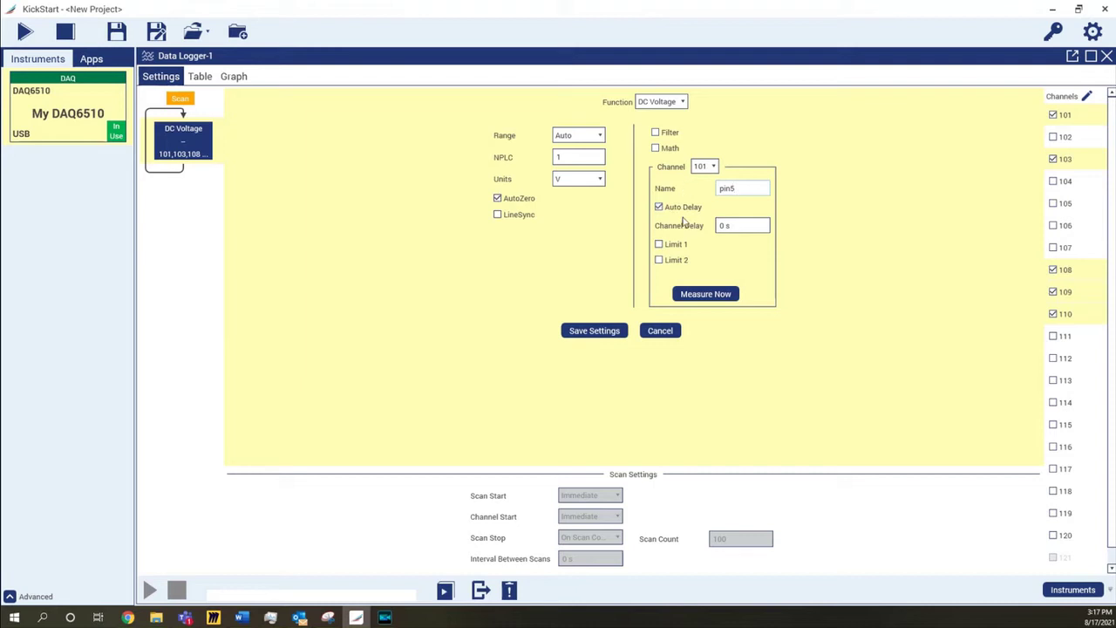
click(707, 295)
click(706, 295)
click(713, 166)
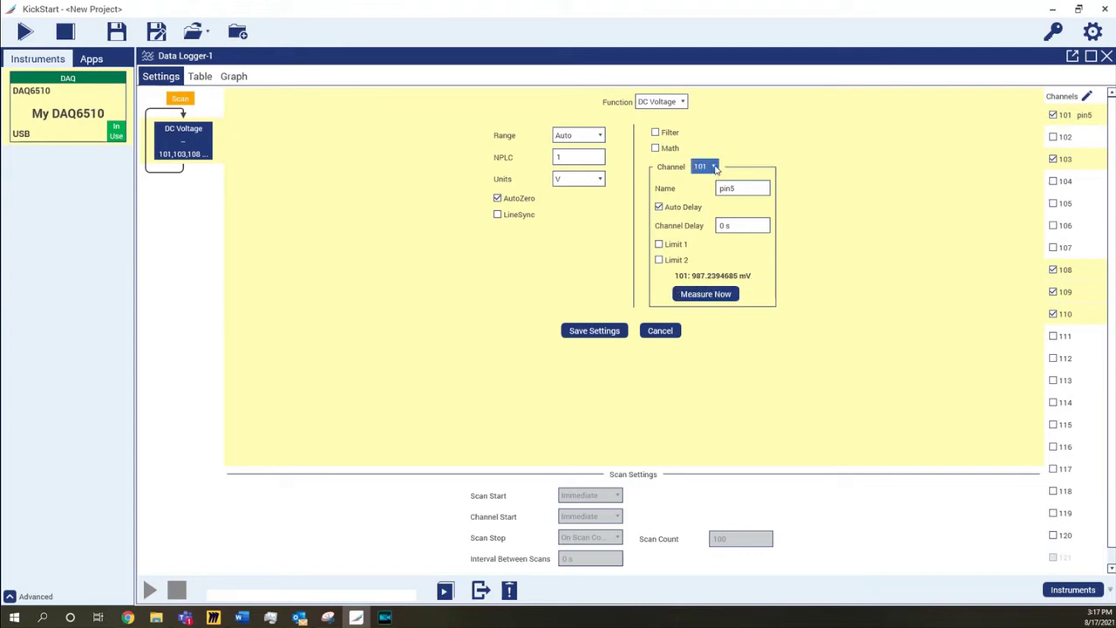
click(713, 168)
Step: Add channel 102 to the DC Voltage group and save the group's settings
click(1053, 139)
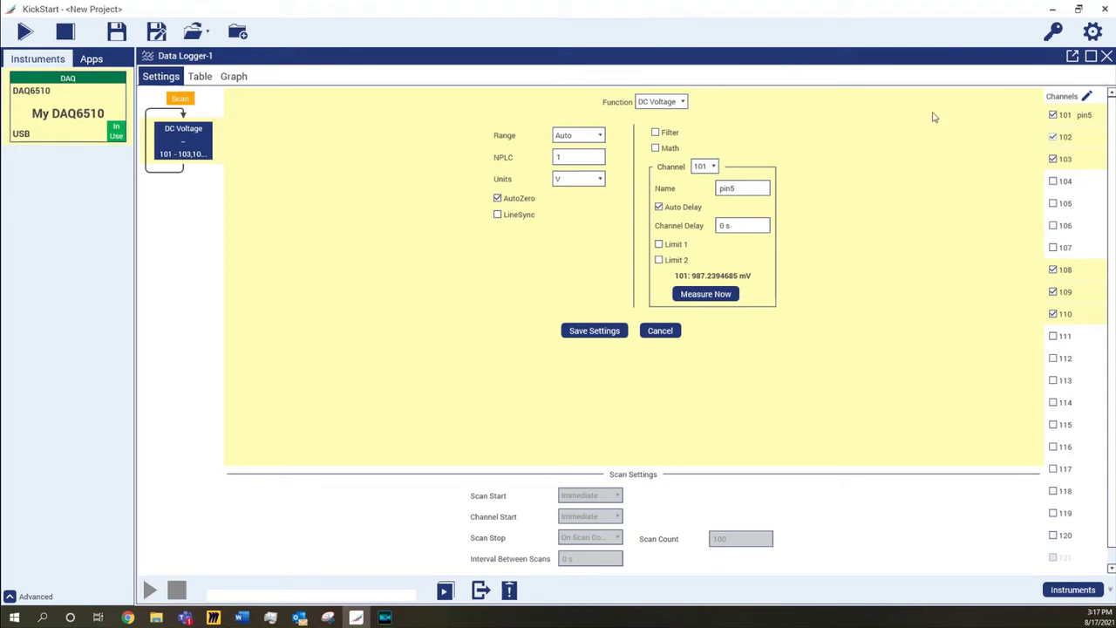
click(615, 330)
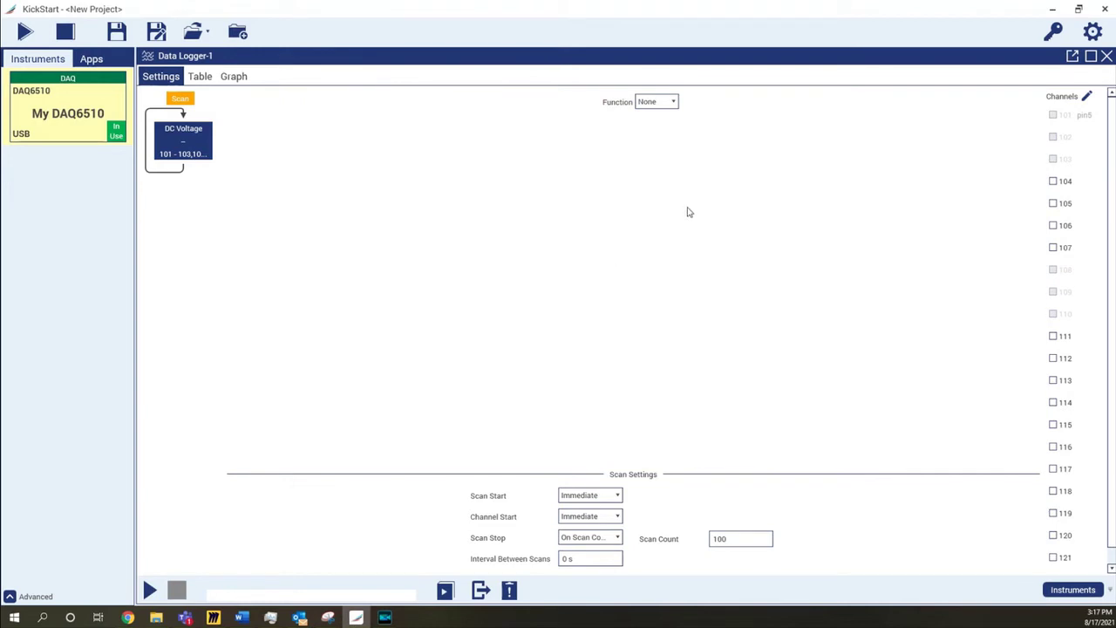
scroll(1055, 118, down, 1)
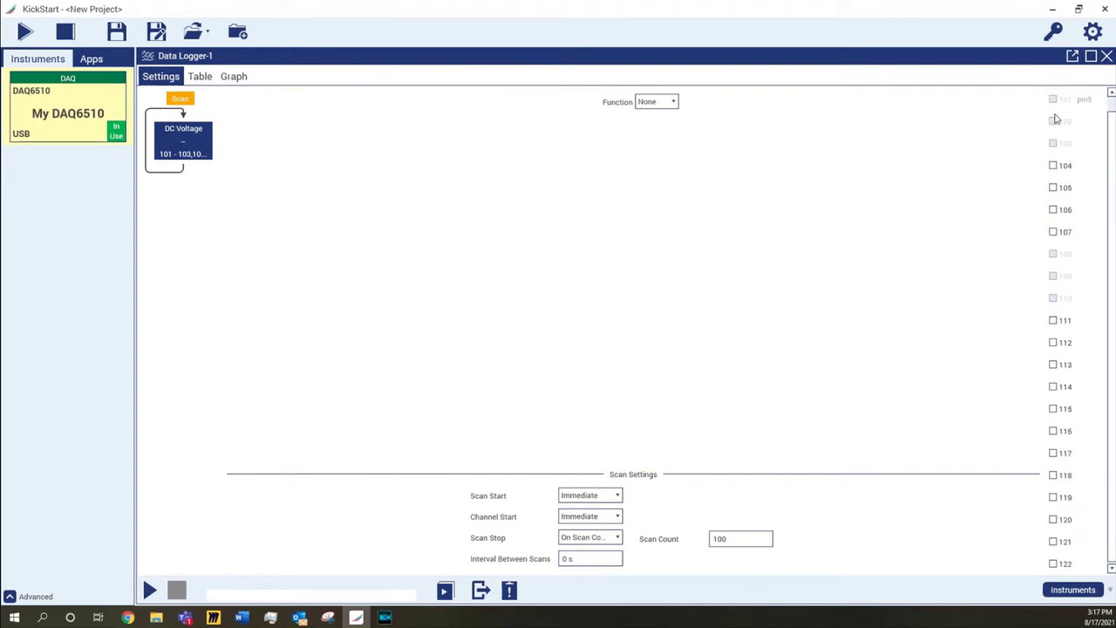
drag(1114, 239, 1113, 223)
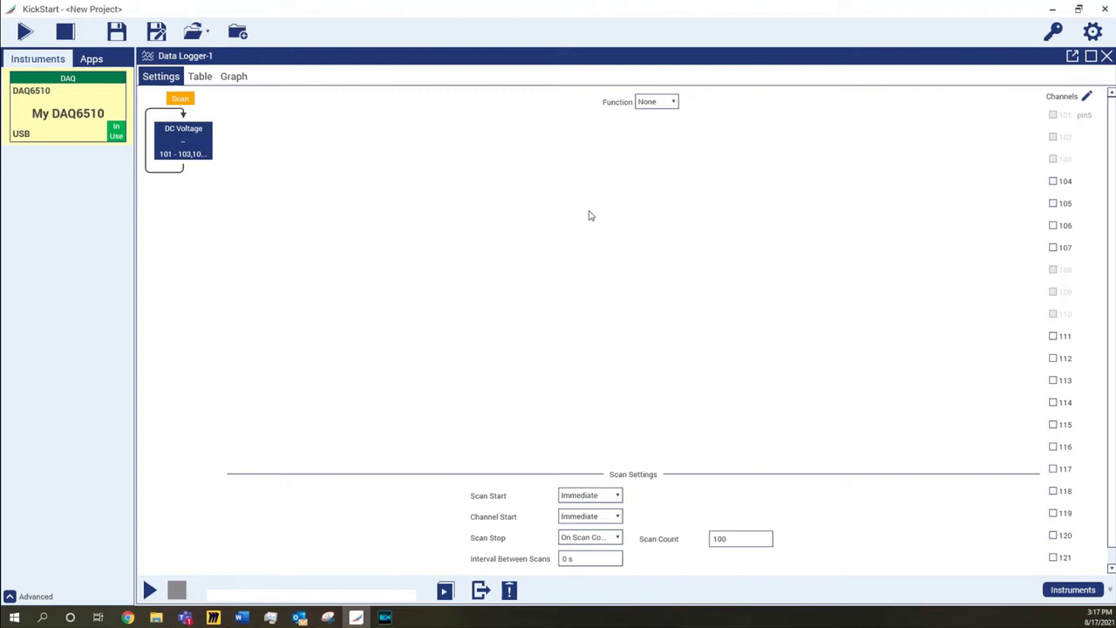
Step: Create a DC Current group on channels 121 and 122 and save its settings
click(670, 103)
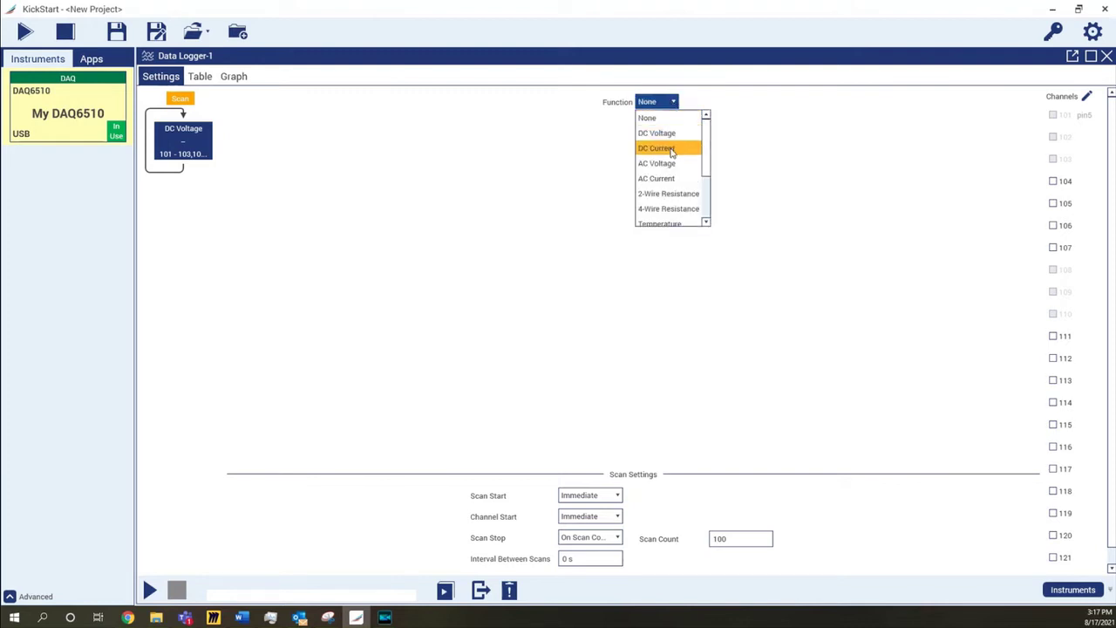
click(673, 150)
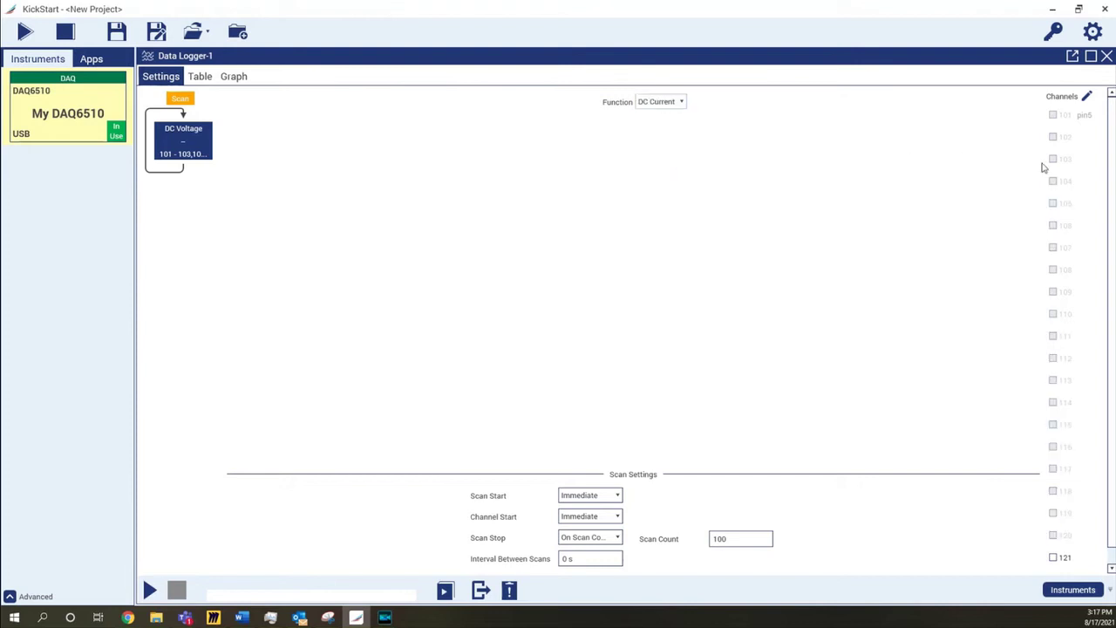
drag(1112, 175, 1114, 193)
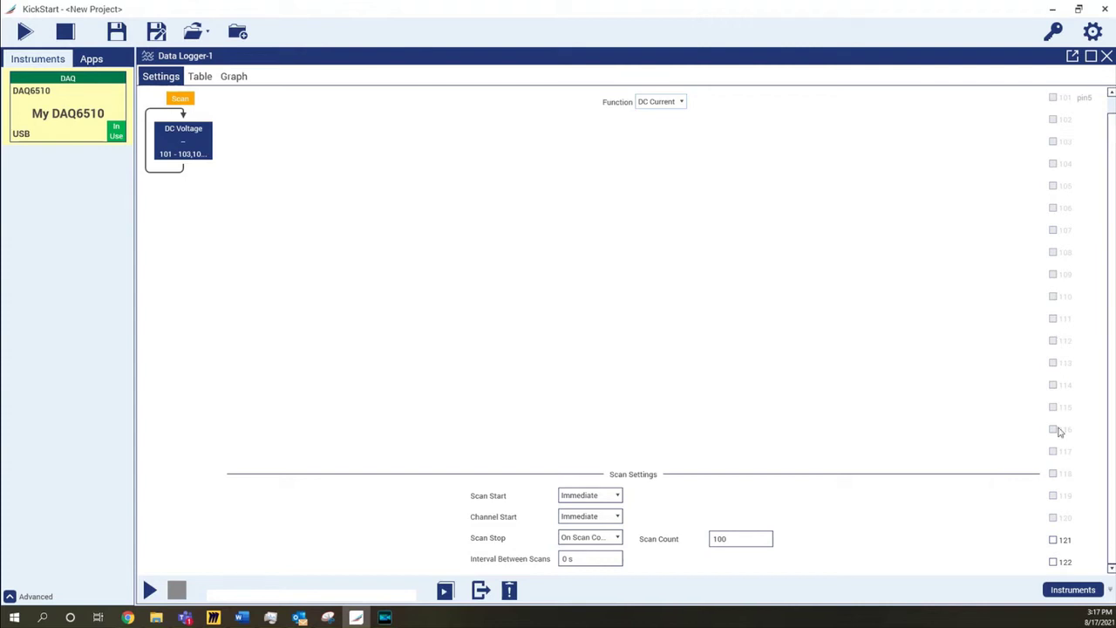
click(1052, 540)
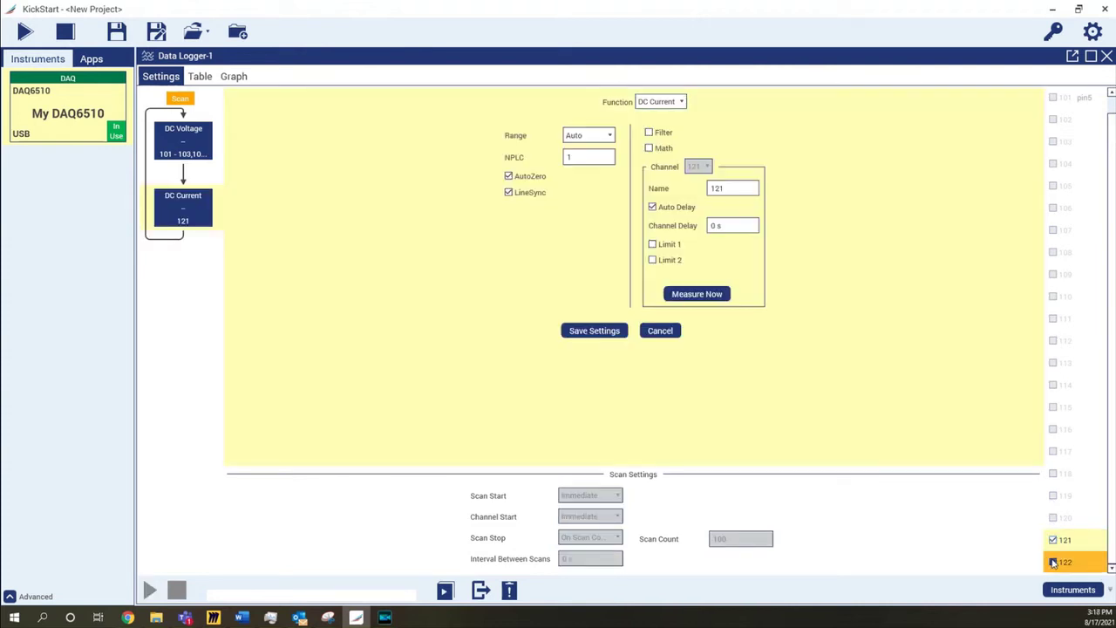
click(1053, 561)
click(606, 331)
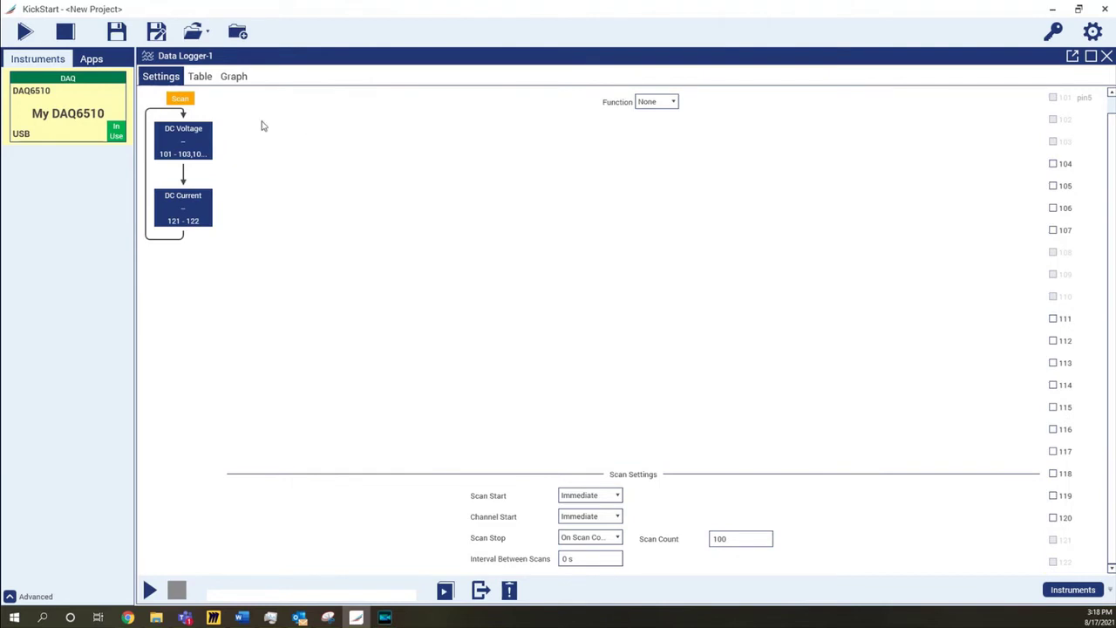
Step: Remove channel 102 from the DC Voltage group and save it again
click(197, 142)
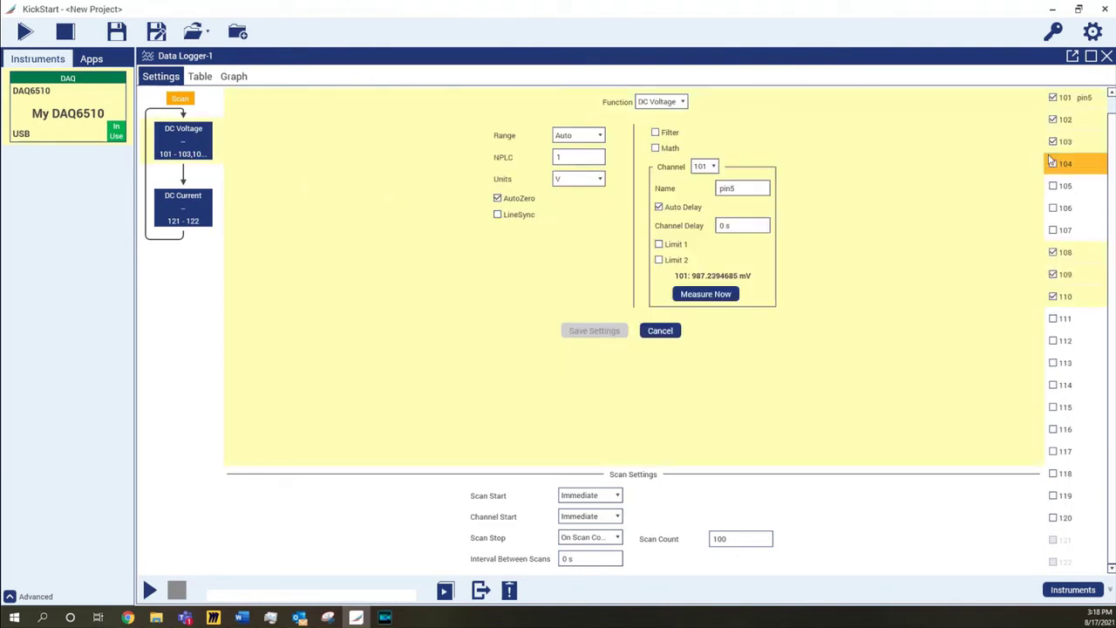
click(1054, 120)
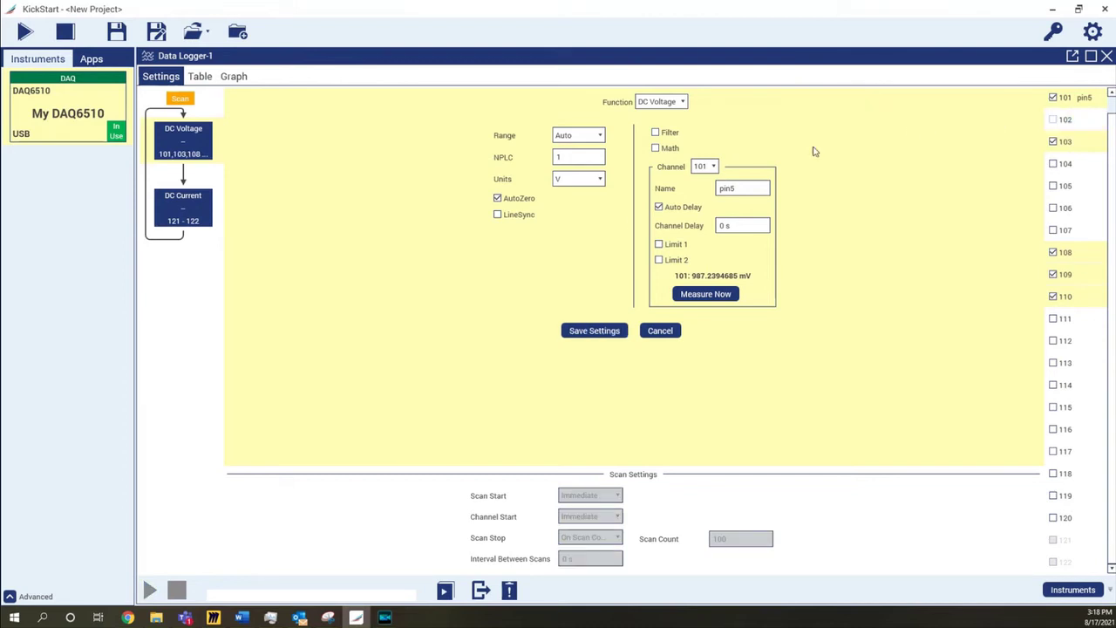
click(575, 332)
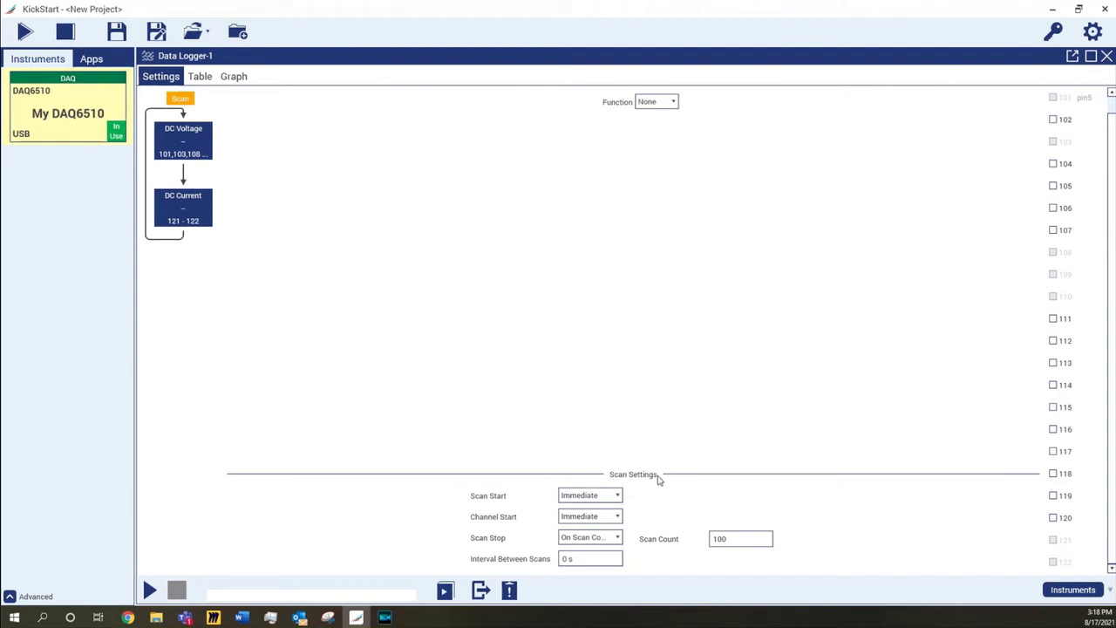
Step: Keep Immediate scan and channel start, set Scan Stop to None, 1 s interval, and run
click(615, 496)
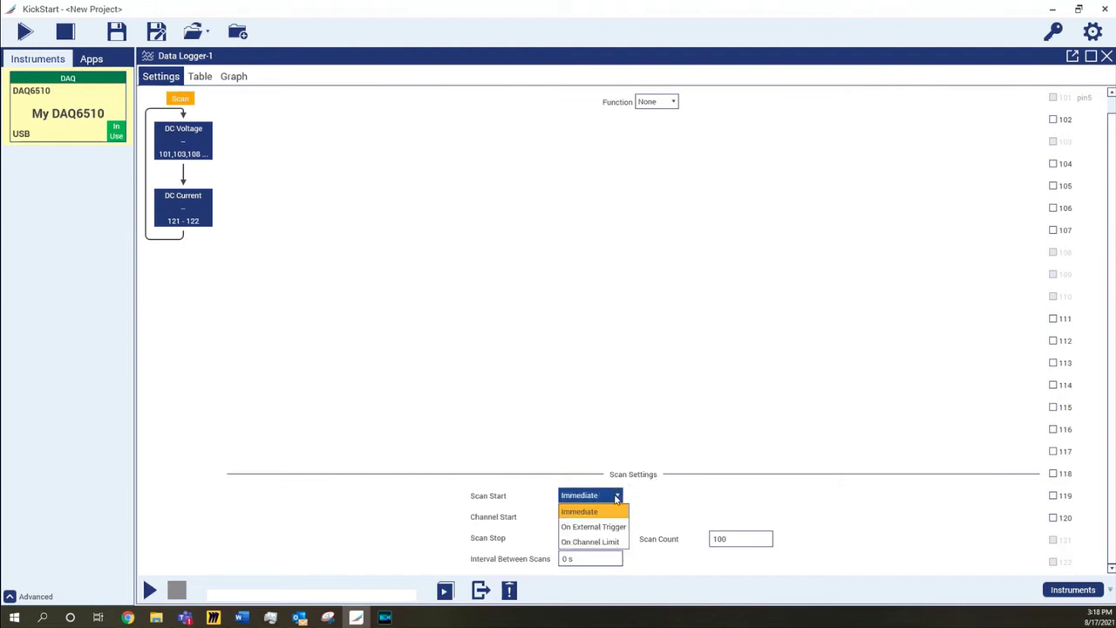
click(616, 496)
click(616, 517)
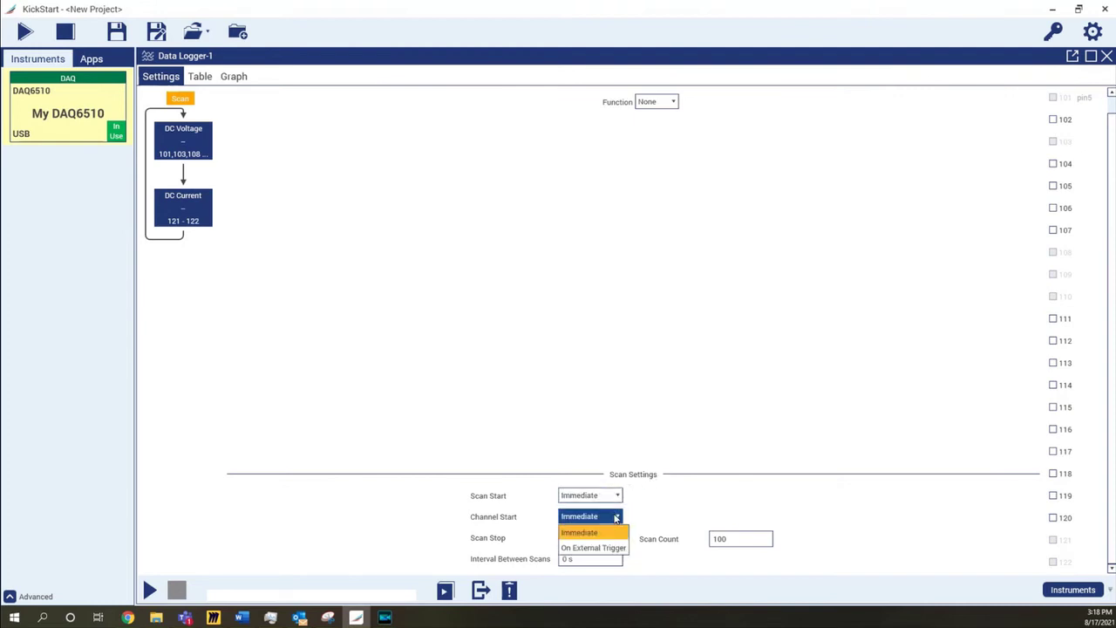
click(616, 518)
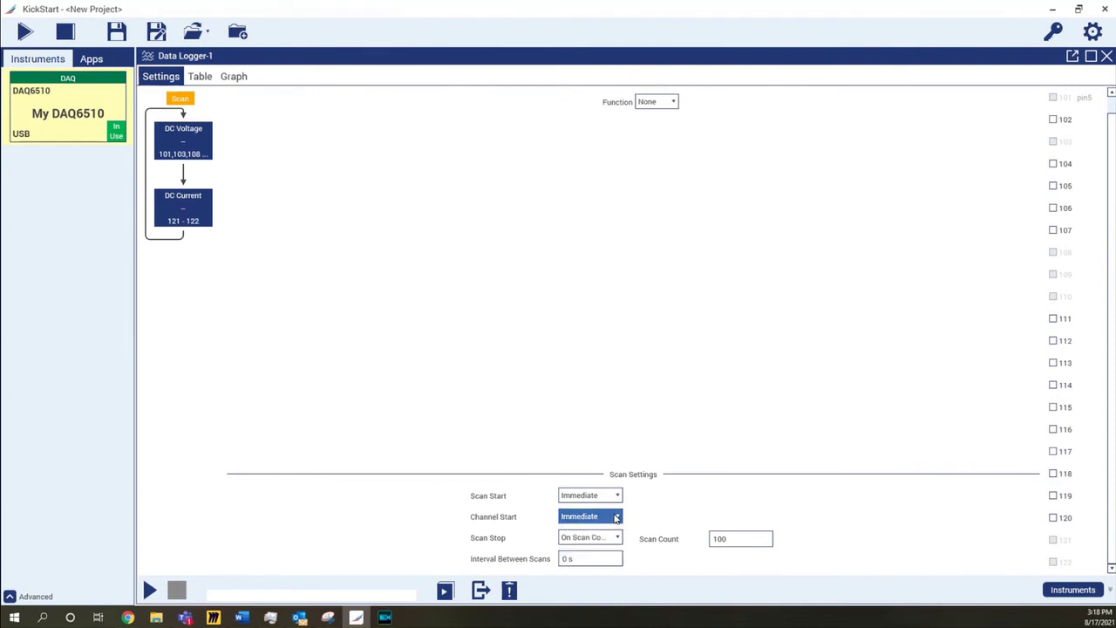
click(614, 539)
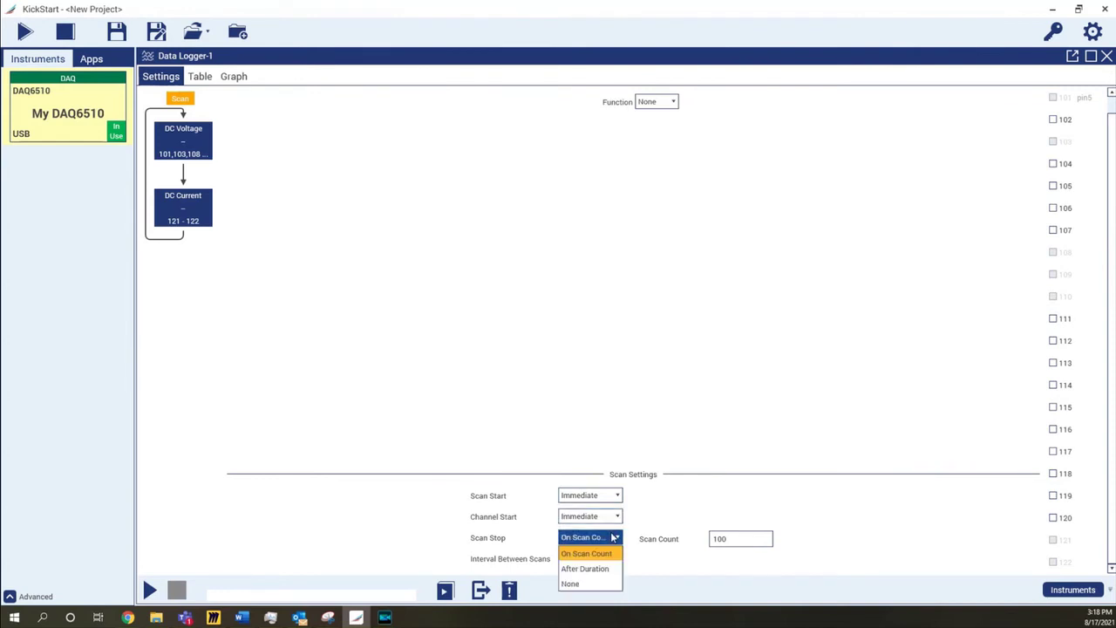
click(595, 585)
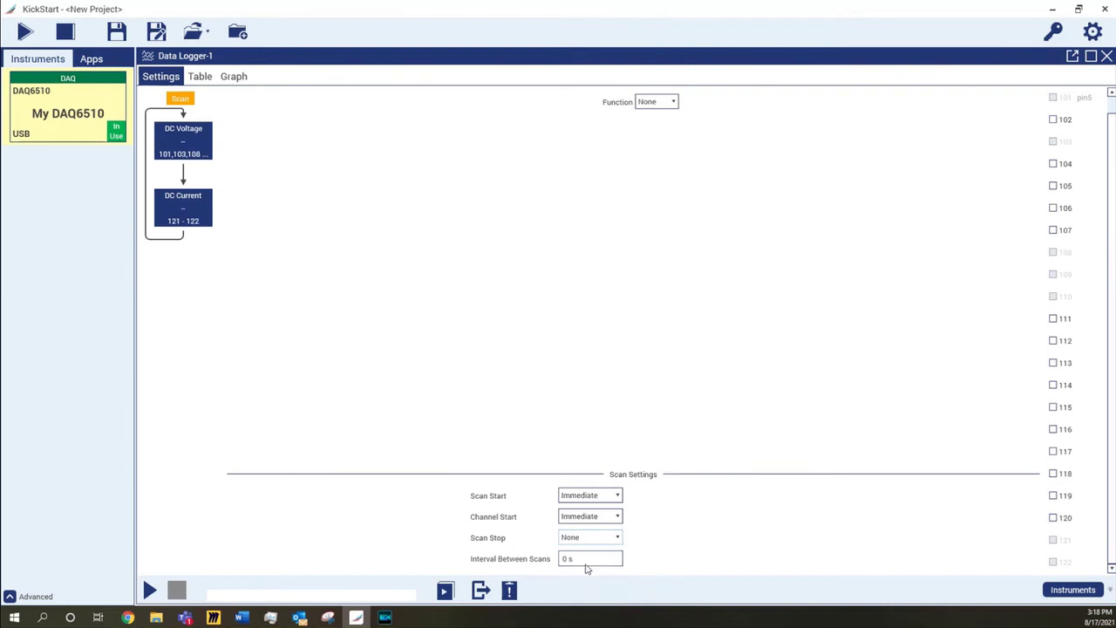
click(573, 559)
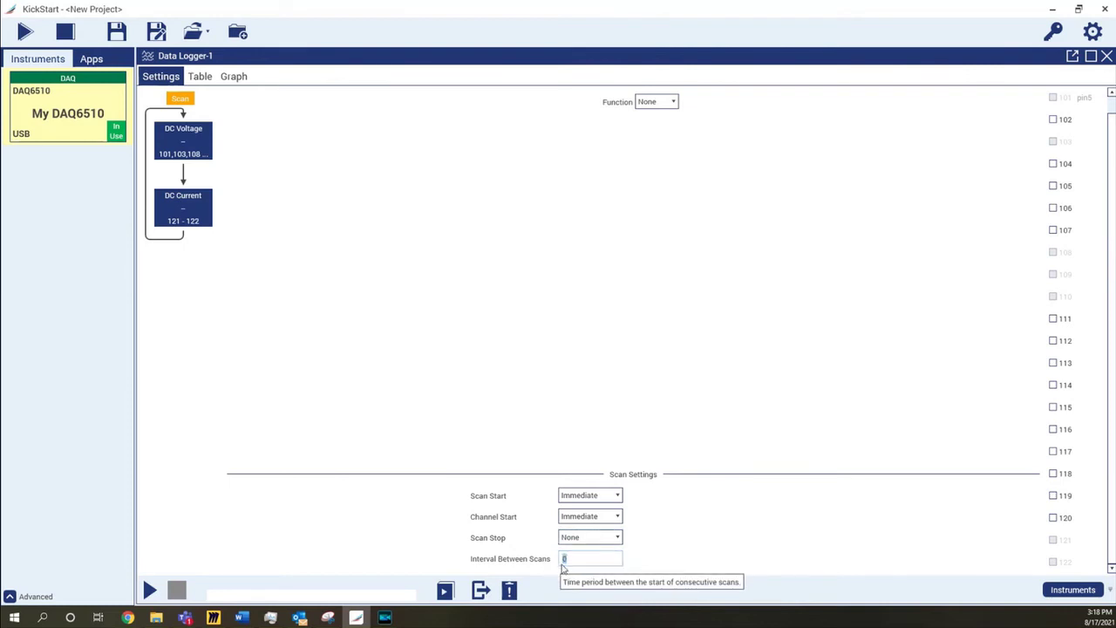
text(1)
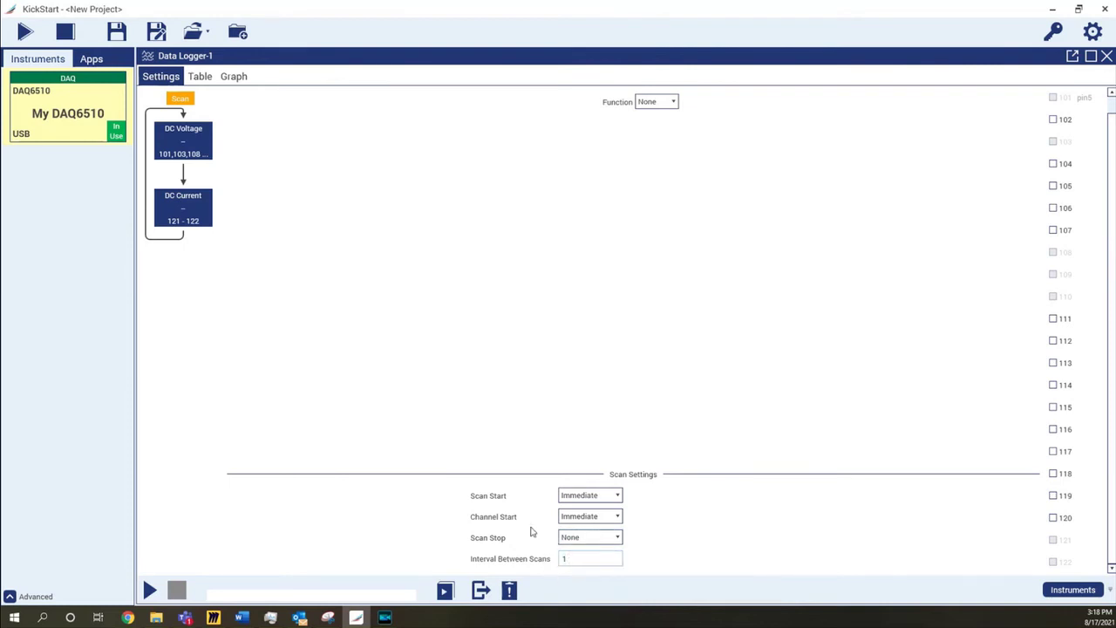
click(148, 590)
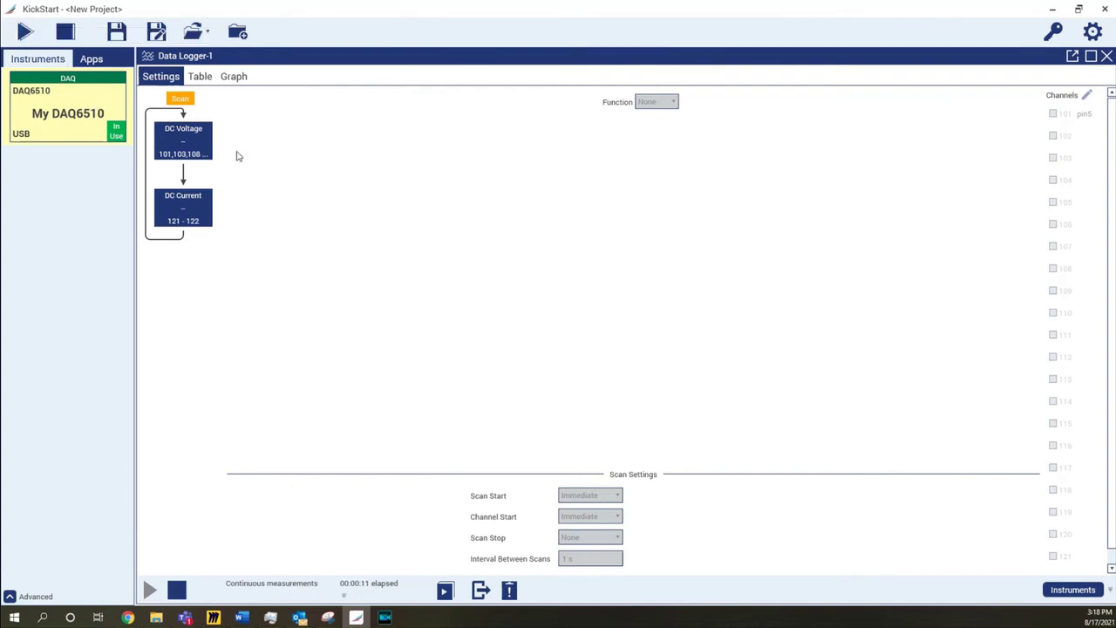
Step: Show the live readings as a table with Min, Max, Mean and StdDev rows
click(200, 77)
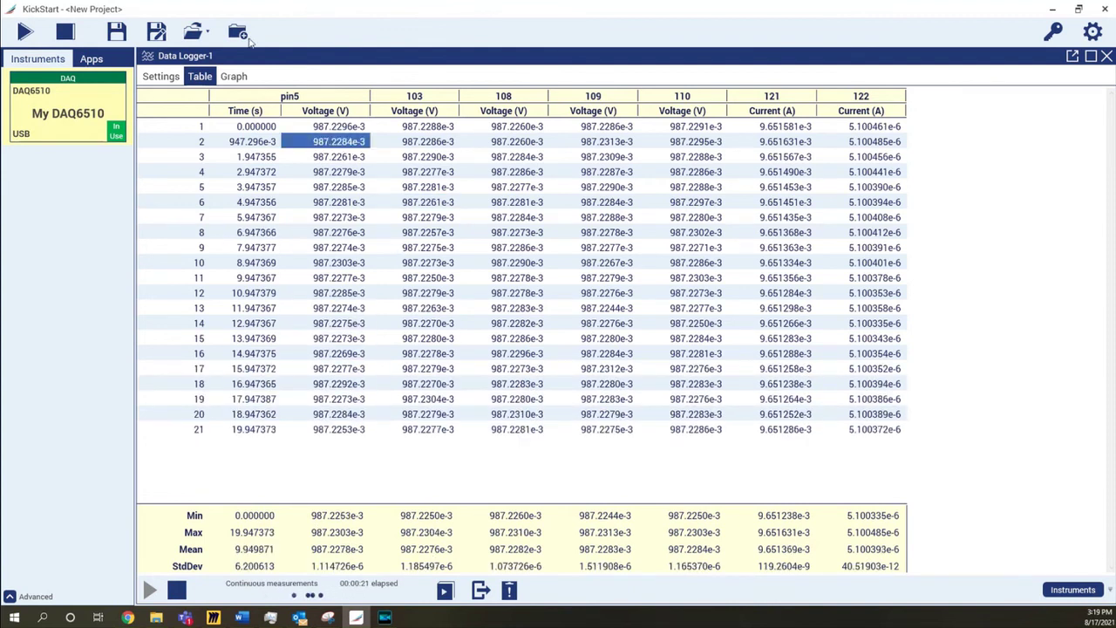
Step: Switch to the graph view, stop the run at 32 s, and bring up Export Data
click(235, 76)
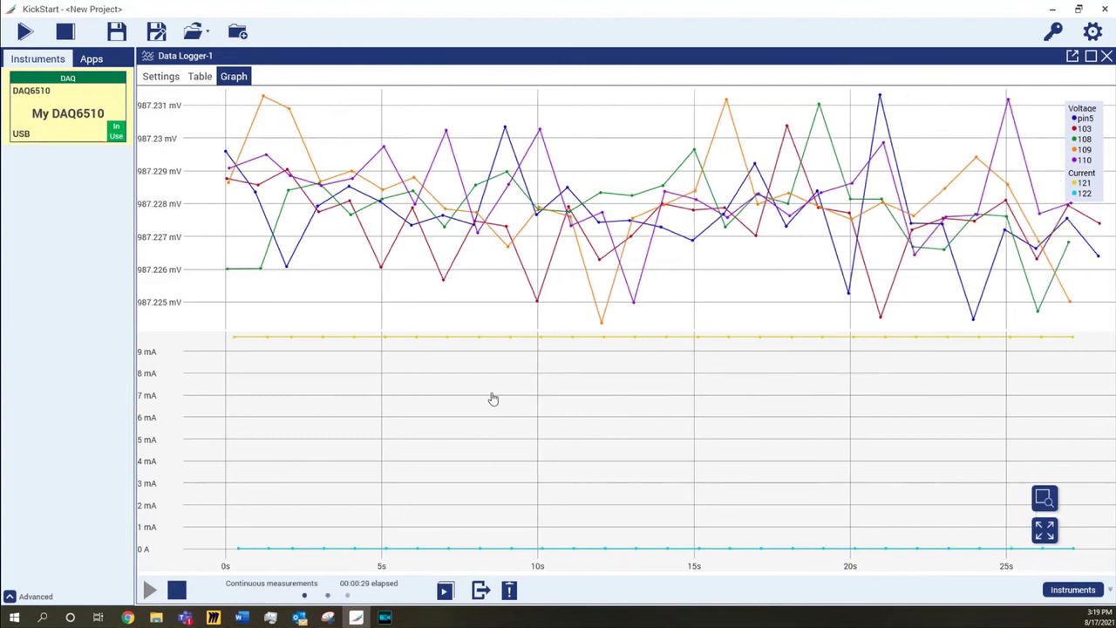
click(176, 591)
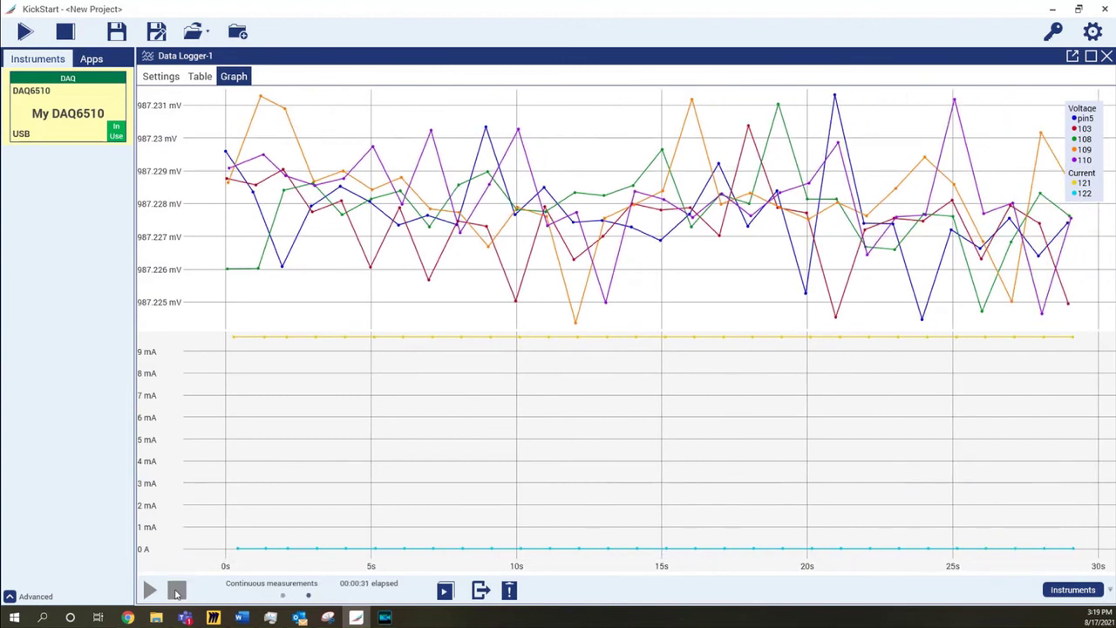
click(483, 591)
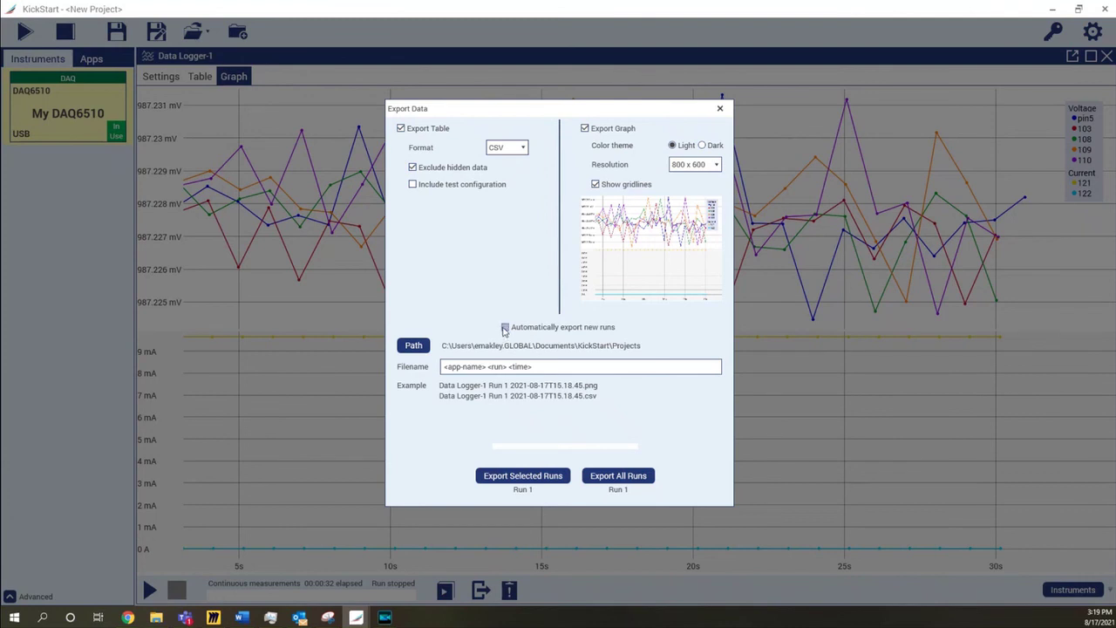
Step: Enable Automatically export new runs and close the Export Data dialog
click(504, 328)
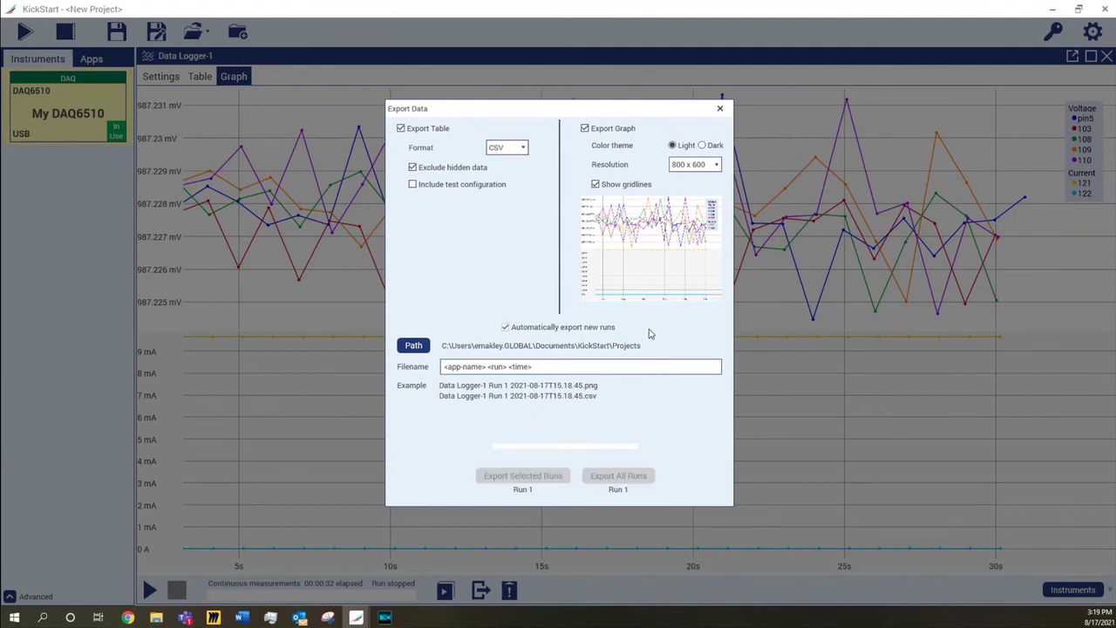
click(720, 109)
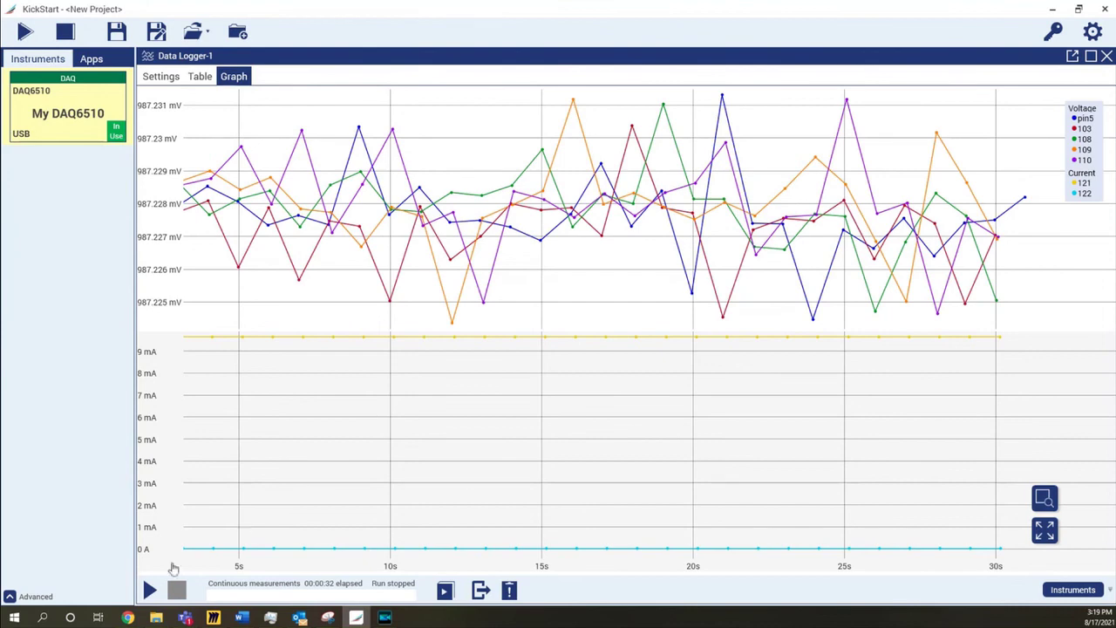